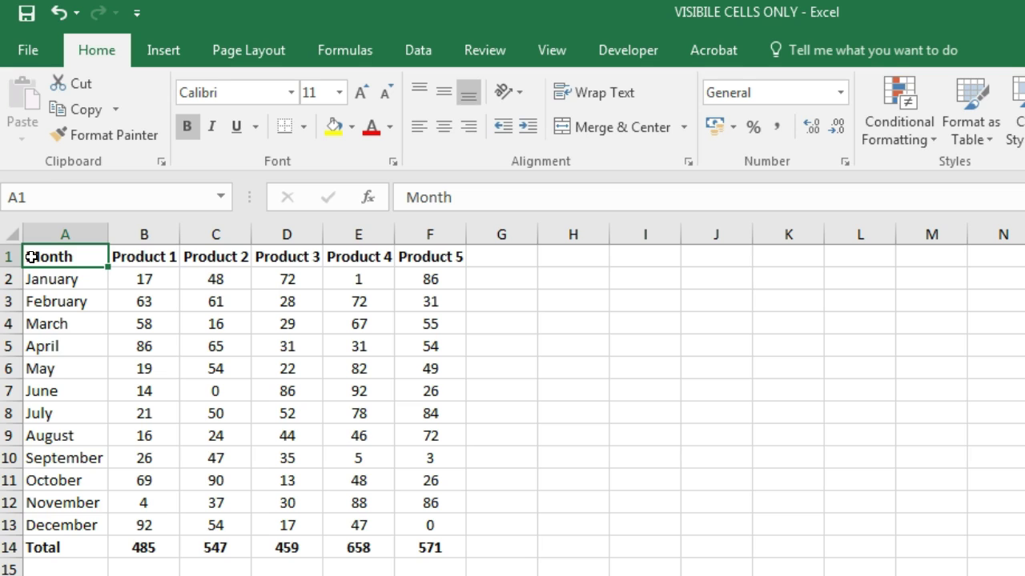
Copy the whole monthly product table, Total row included, and paste a duplicate at I1.
{"action": "key", "text": "ctrl+shift+Down"}
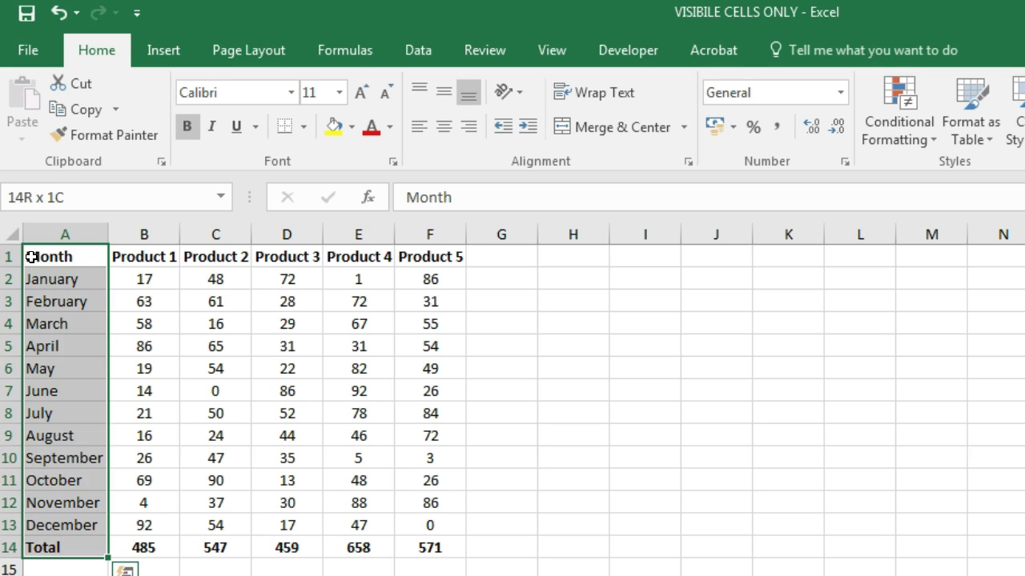
{"action": "key", "text": "ctrl+shift+Right"}
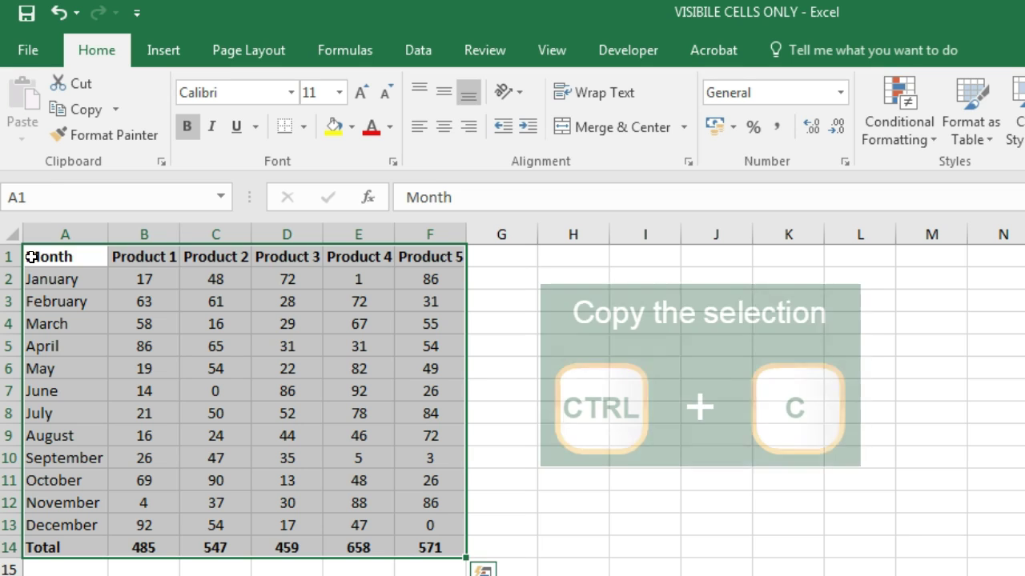
{"action": "key", "text": "ctrl+c"}
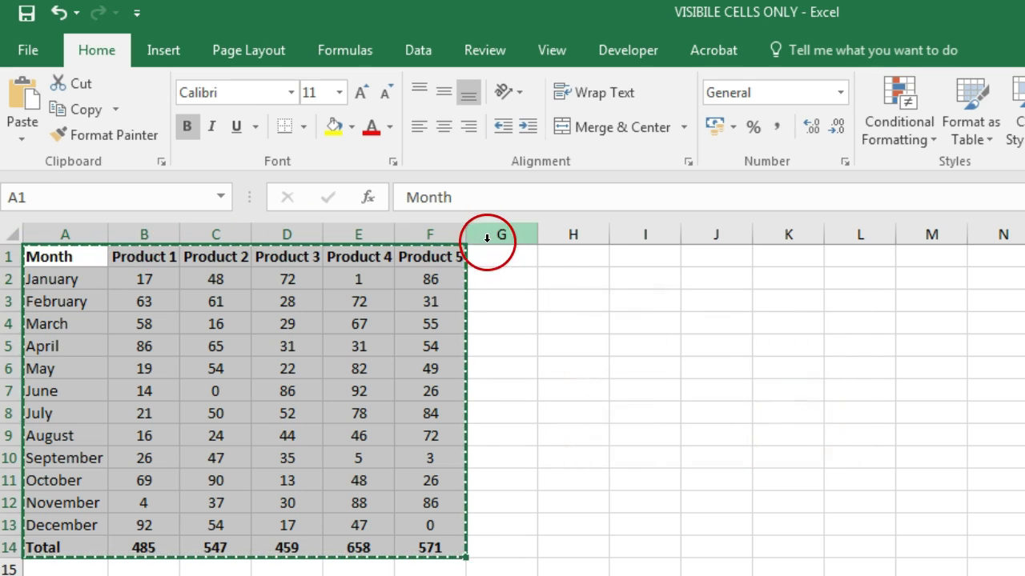
{"action": "left_click", "coordinate": [645, 257]}
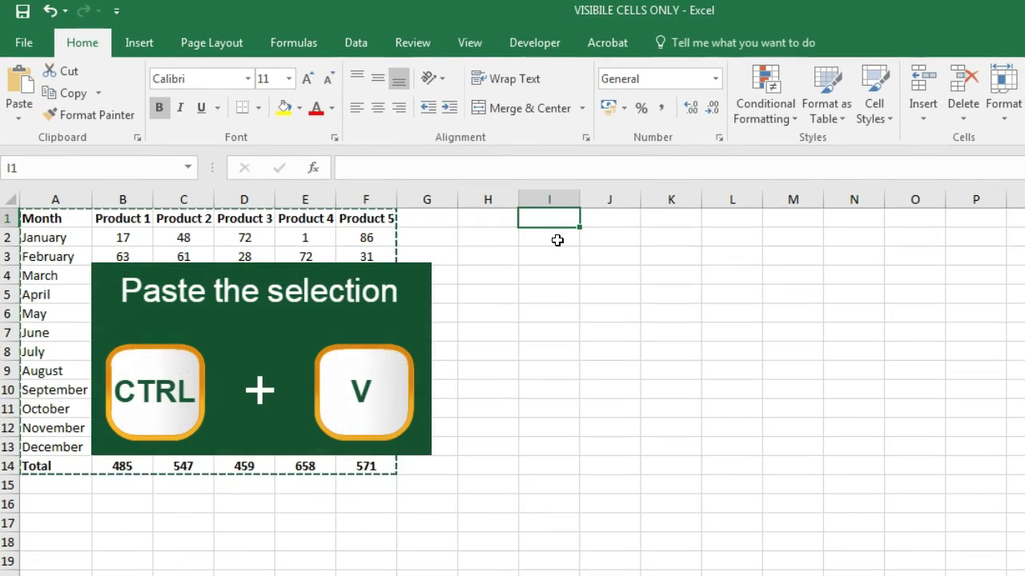
{"action": "key", "text": "ctrl+v"}
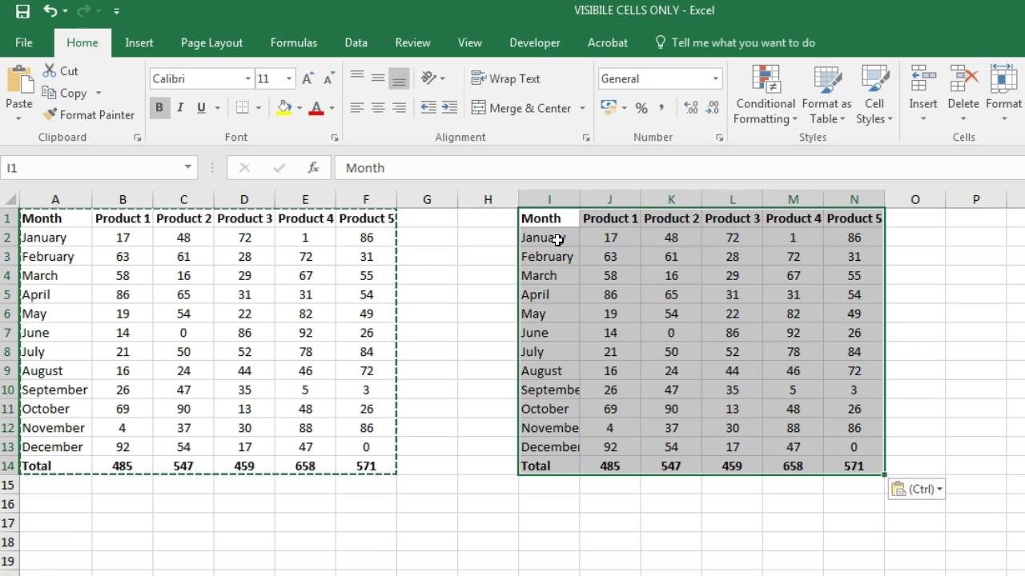
{"action": "right_click", "coordinate": [544, 241]}
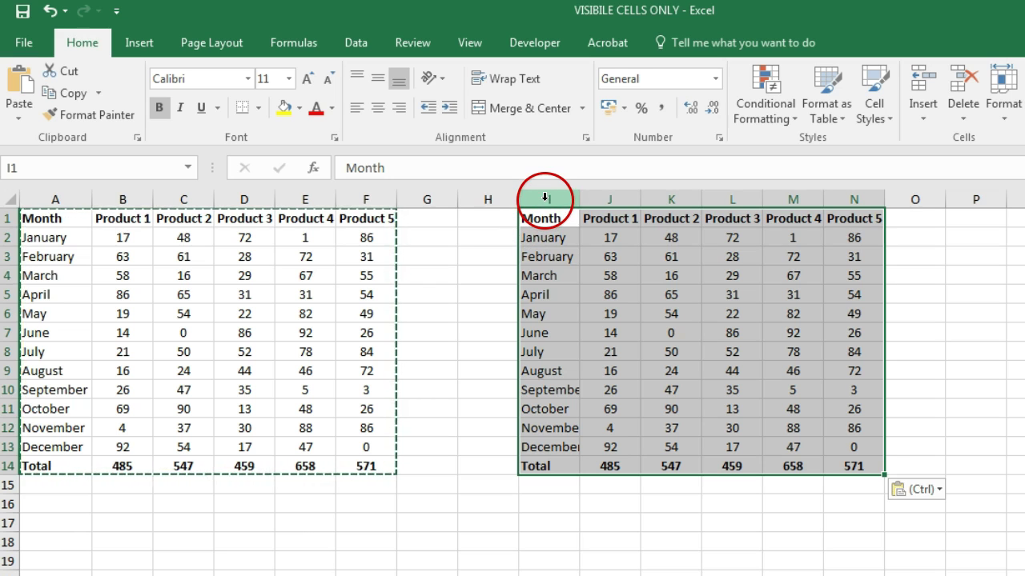
Undo the pasted duplicate table and clear the pending copy.
{"action": "key", "text": "ctrl+z"}
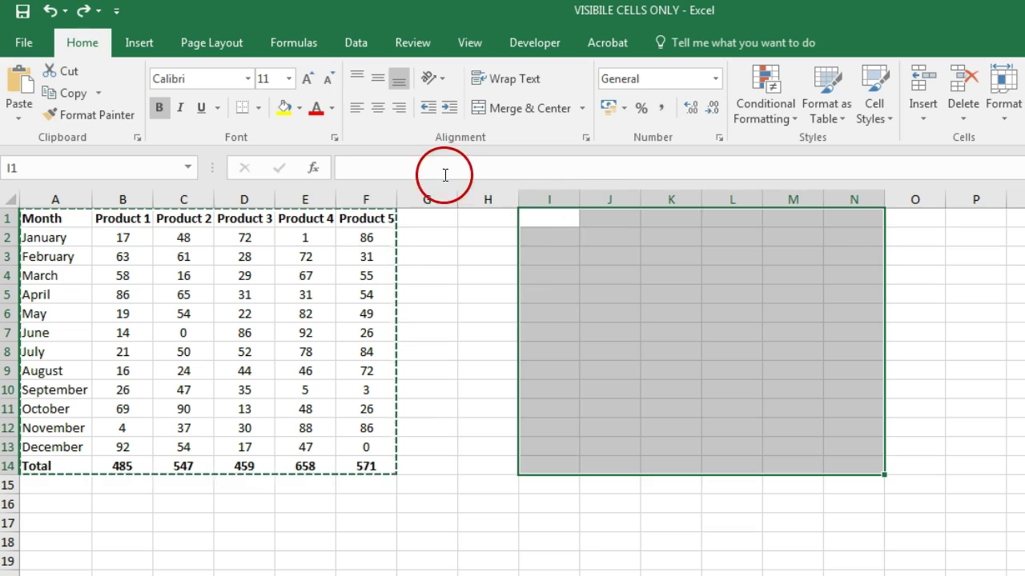
{"action": "left_click", "coordinate": [183, 238]}
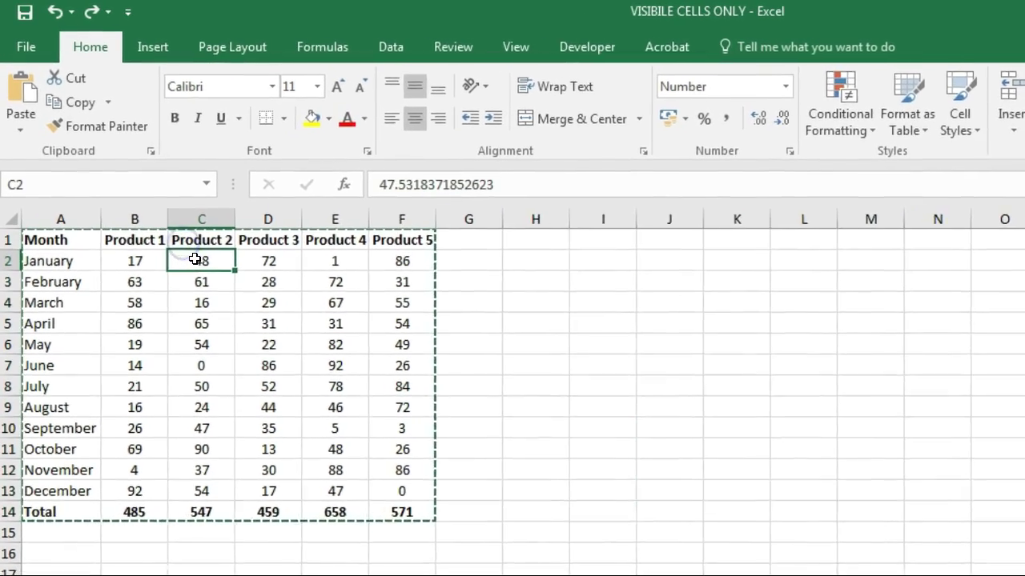
{"action": "key", "text": "Escape"}
{"action": "key", "text": "Up"}
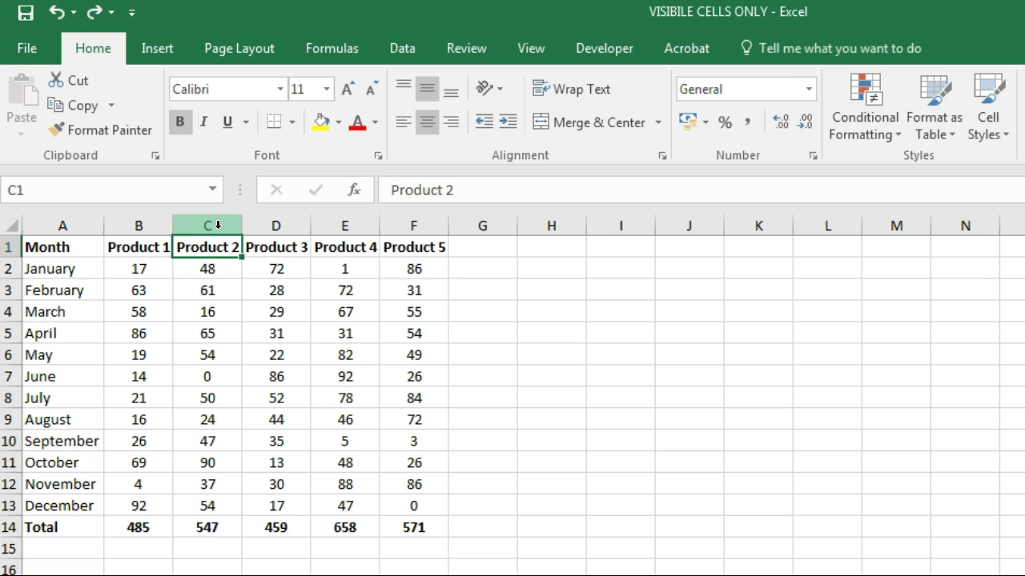
Hide the Product 1 (column B) and Product 4 (column E) columns with Ctrl+0.
{"action": "left_click", "coordinate": [155, 223]}
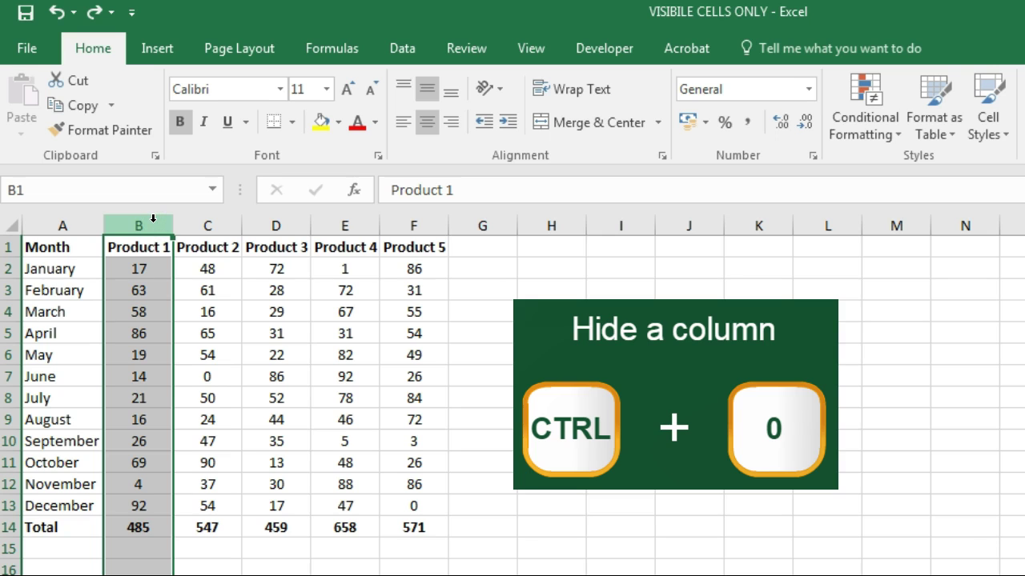
{"action": "key", "text": "ctrl+0"}
{"action": "left_click", "coordinate": [271, 227]}
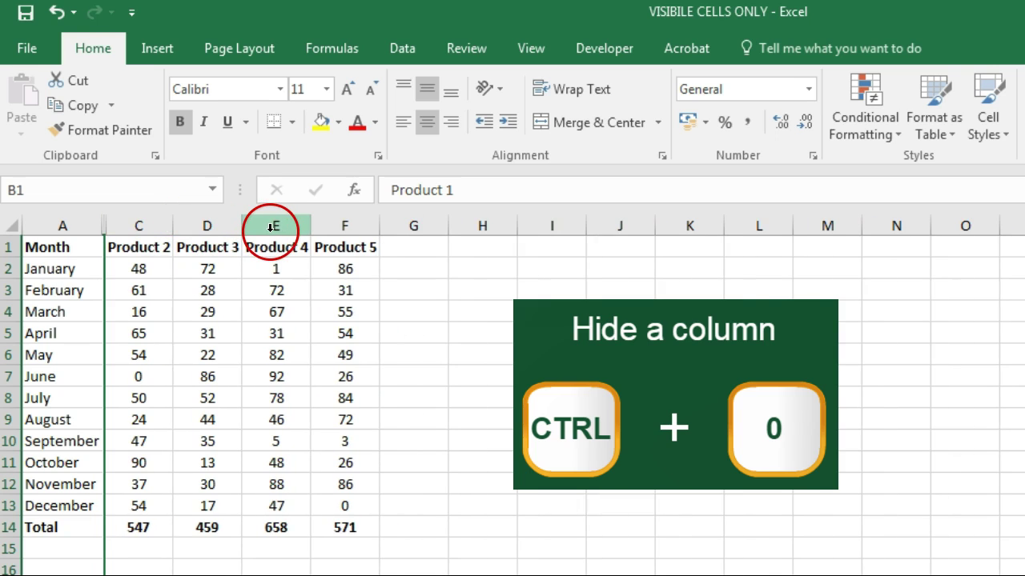
{"action": "left_click", "coordinate": [270, 227]}
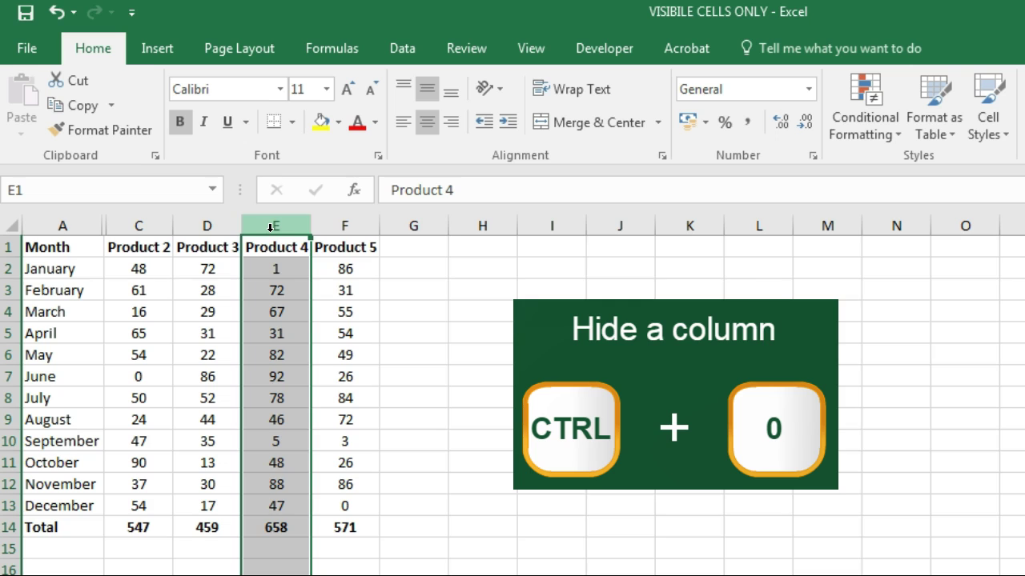
{"action": "key", "text": "ctrl+0"}
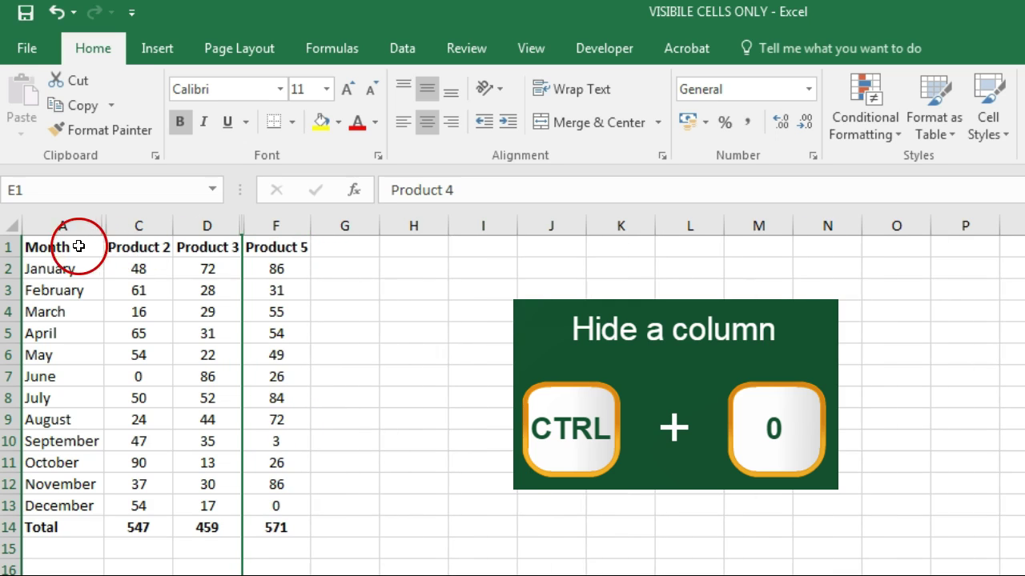
Copy the table from A1 with its hidden columns and paste it at I1.
{"action": "left_click", "coordinate": [76, 247]}
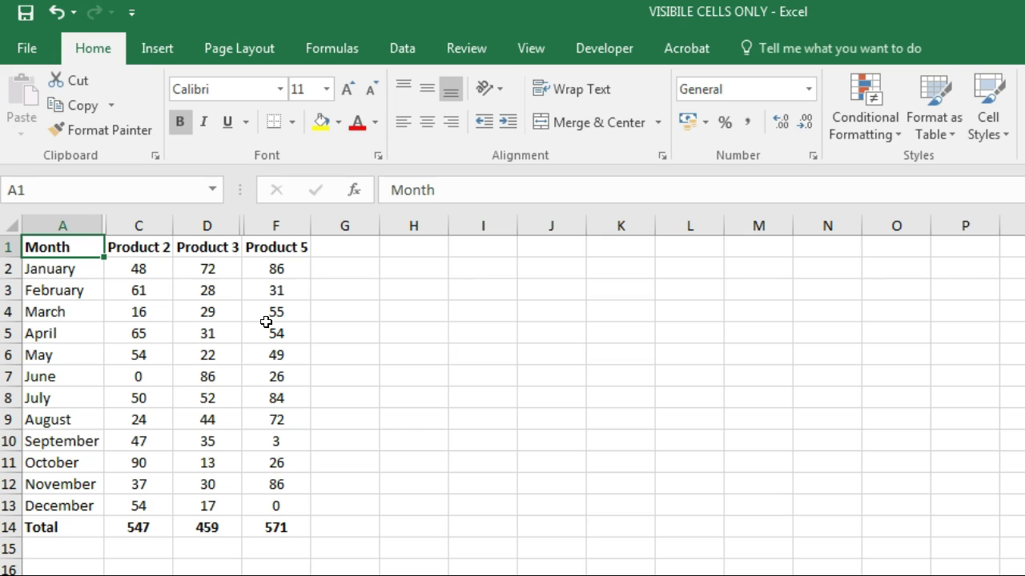
{"action": "key", "text": "ctrl+shift+Down"}
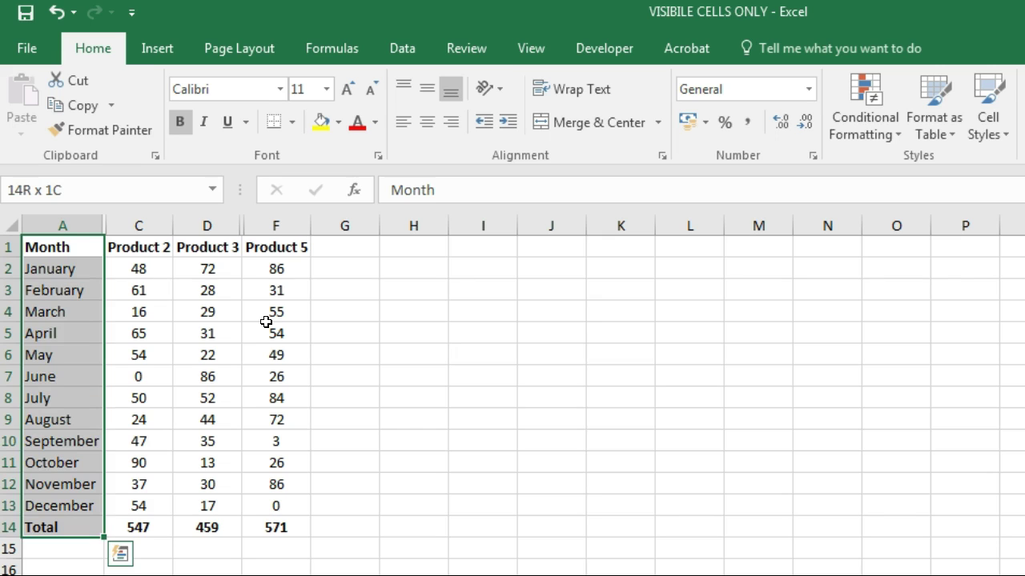
{"action": "key", "text": "ctrl+shift+Right"}
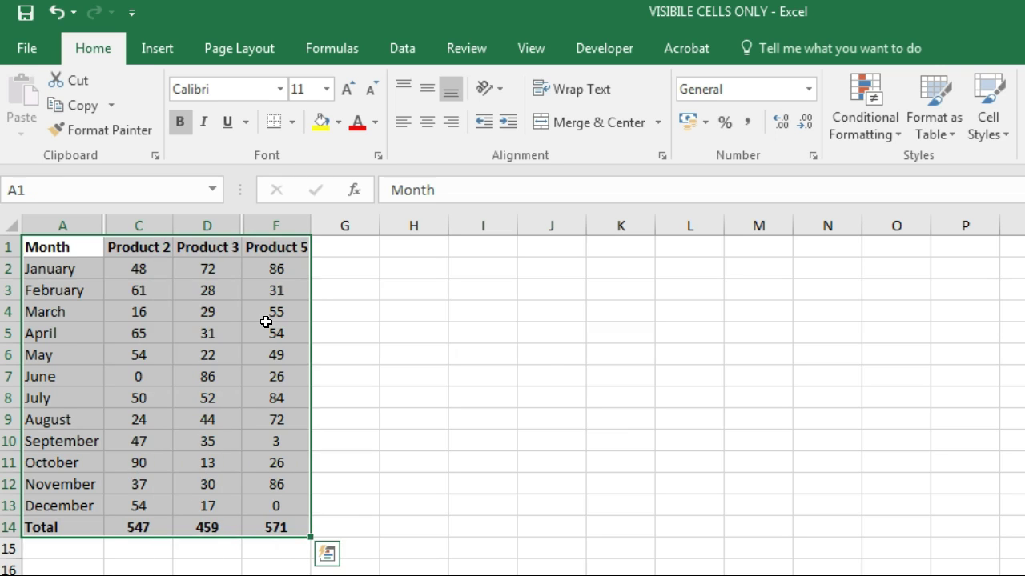
{"action": "key", "text": "ctrl+c"}
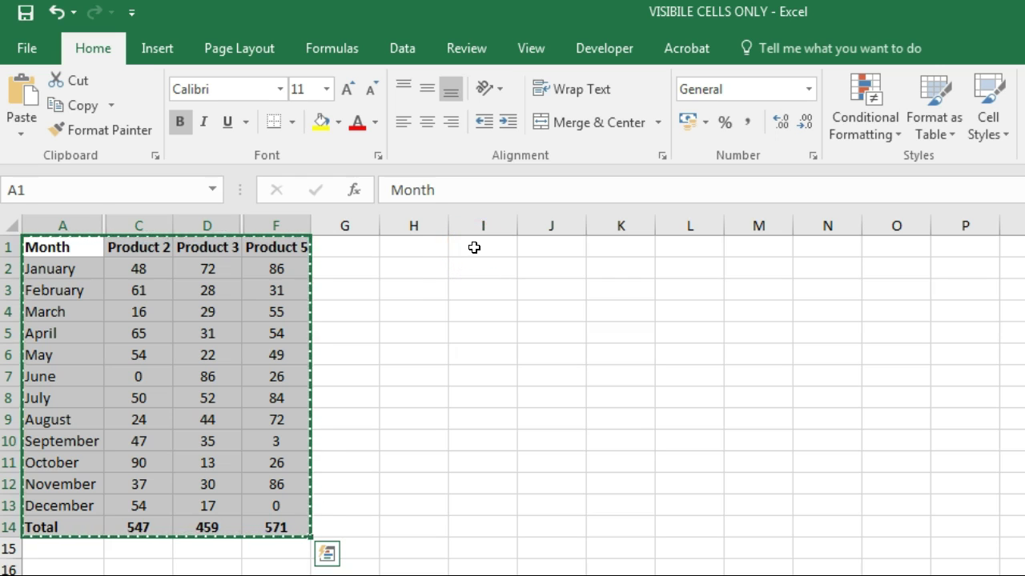
{"action": "left_click", "coordinate": [474, 248]}
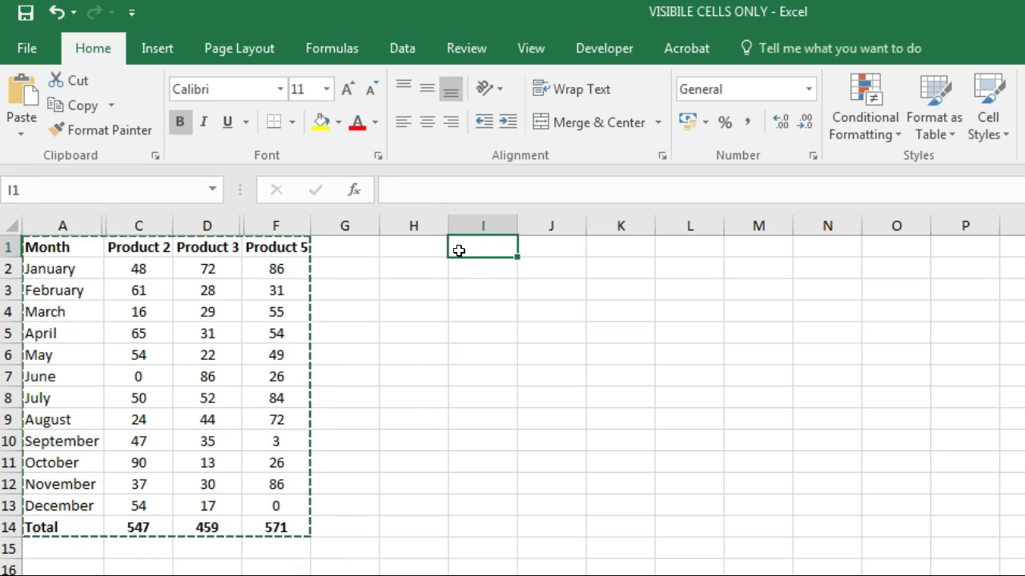
{"action": "key", "text": "ctrl+v"}
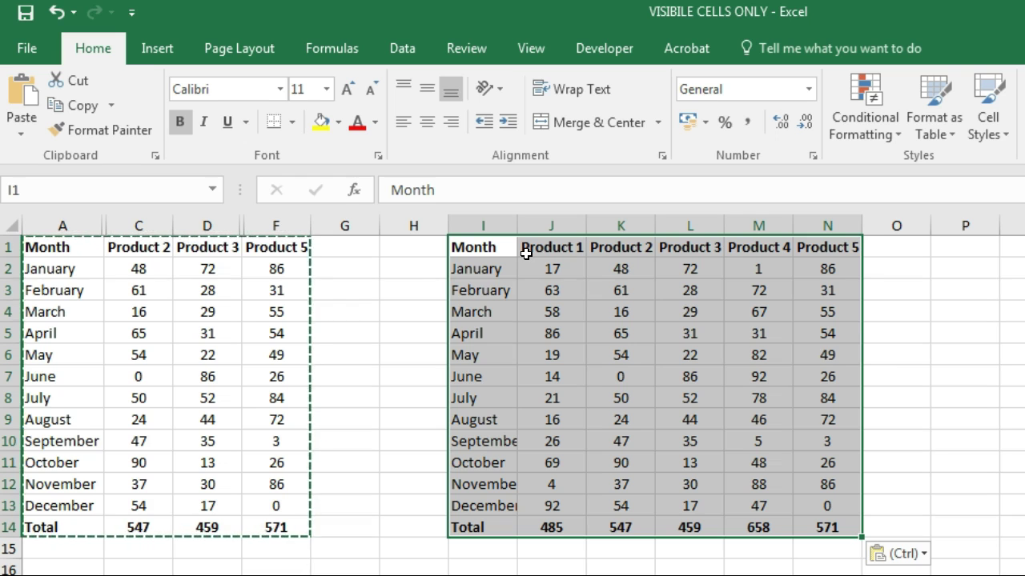
Undo the earlier paste at I1:N14.
{"action": "left_click", "coordinate": [408, 249]}
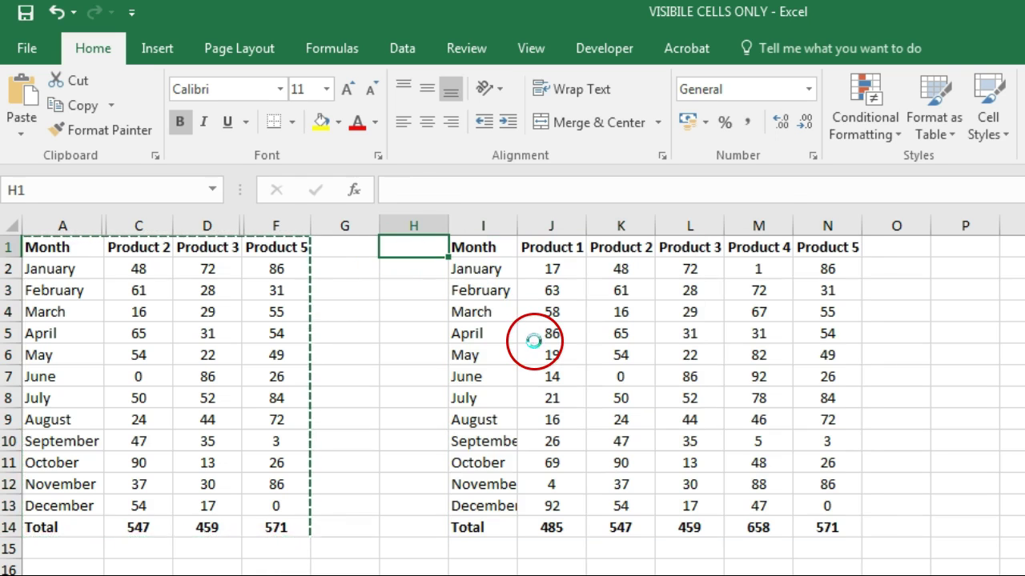
{"action": "key", "text": "ctrl+z"}
{"action": "left_click", "coordinate": [147, 251]}
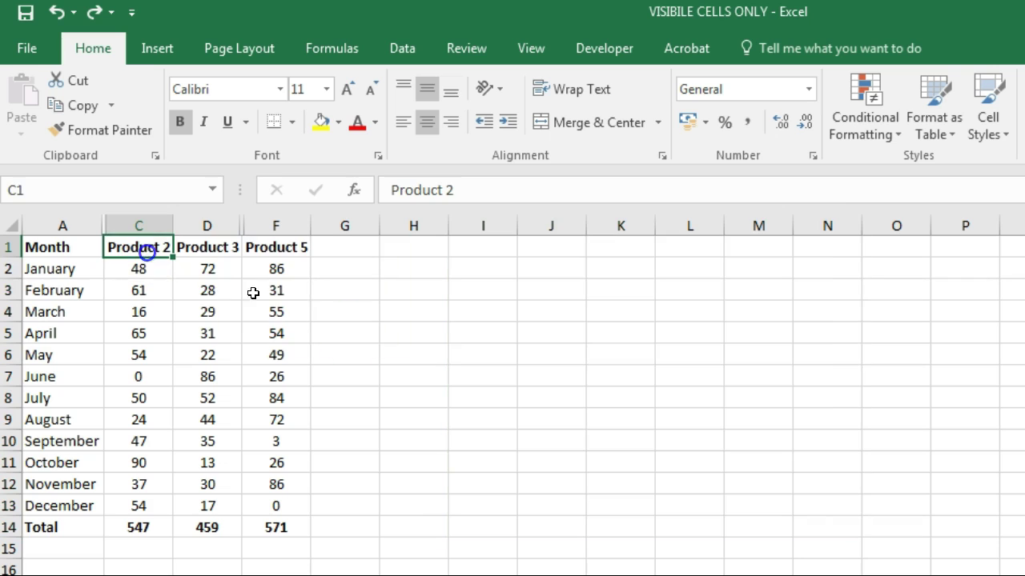
Select A1:F14, limit it to visible cells with Alt+;, and copy.
{"action": "key", "text": "ctrl+Home"}
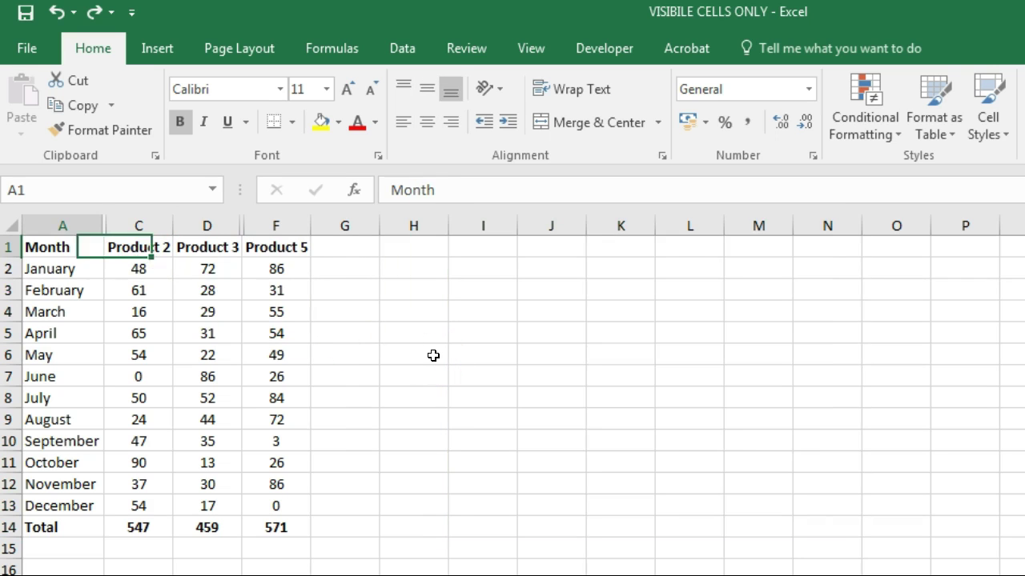
{"action": "key", "text": "ctrl+shift+Right"}
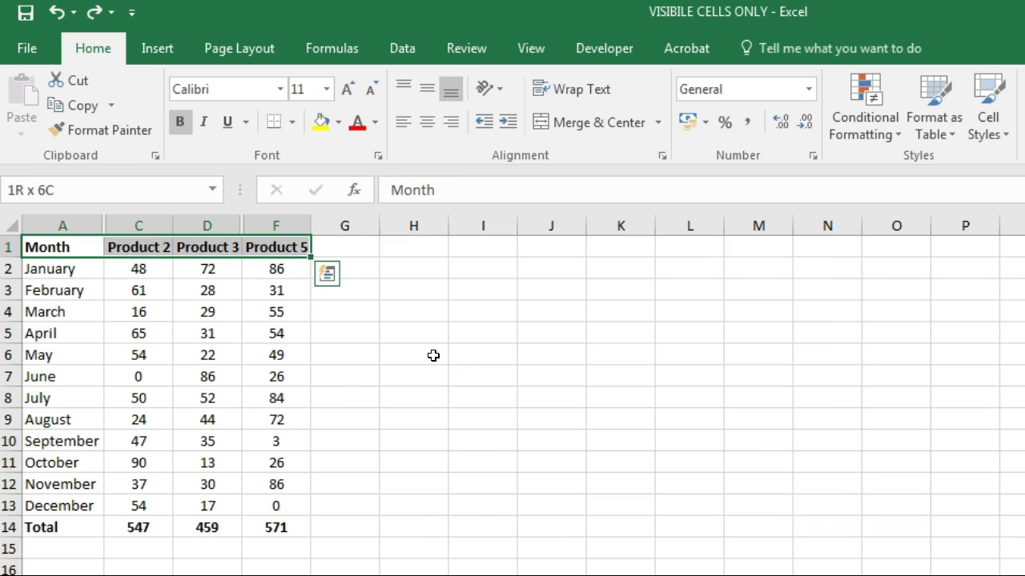
{"action": "key", "text": "ctrl+shift+Down"}
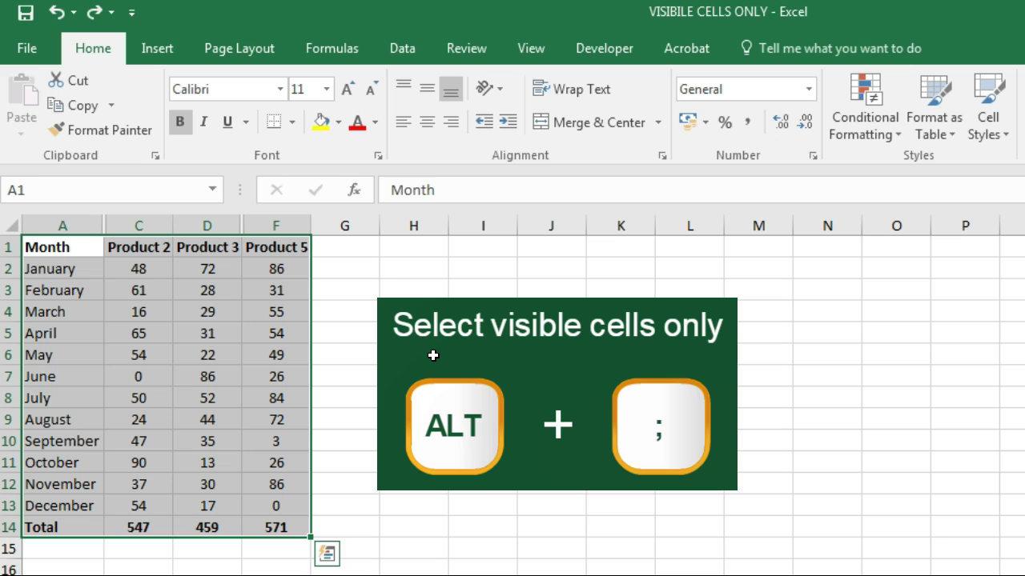
{"action": "key", "text": "alt+semicolon"}
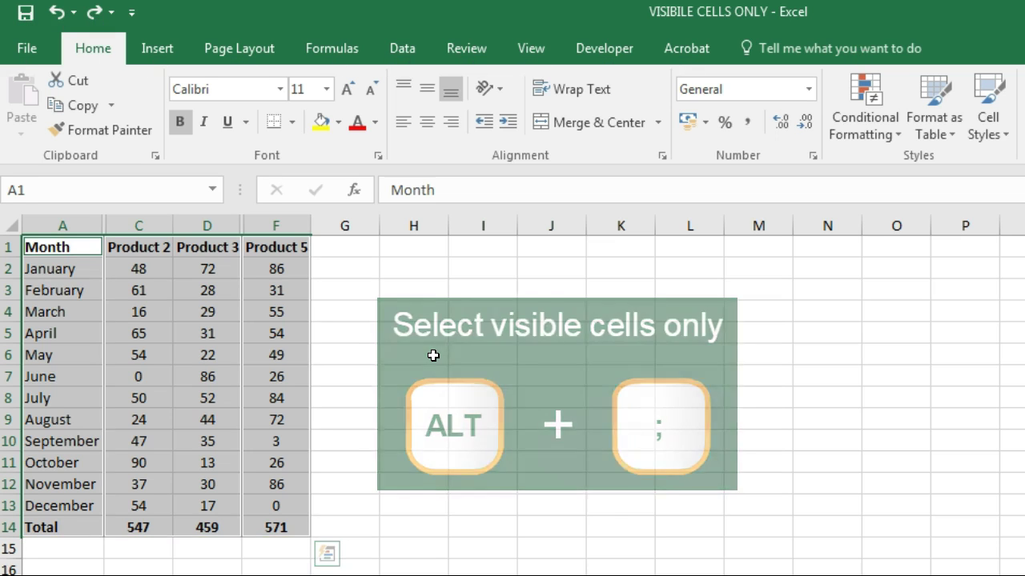
{"action": "key", "text": "ctrl+c"}
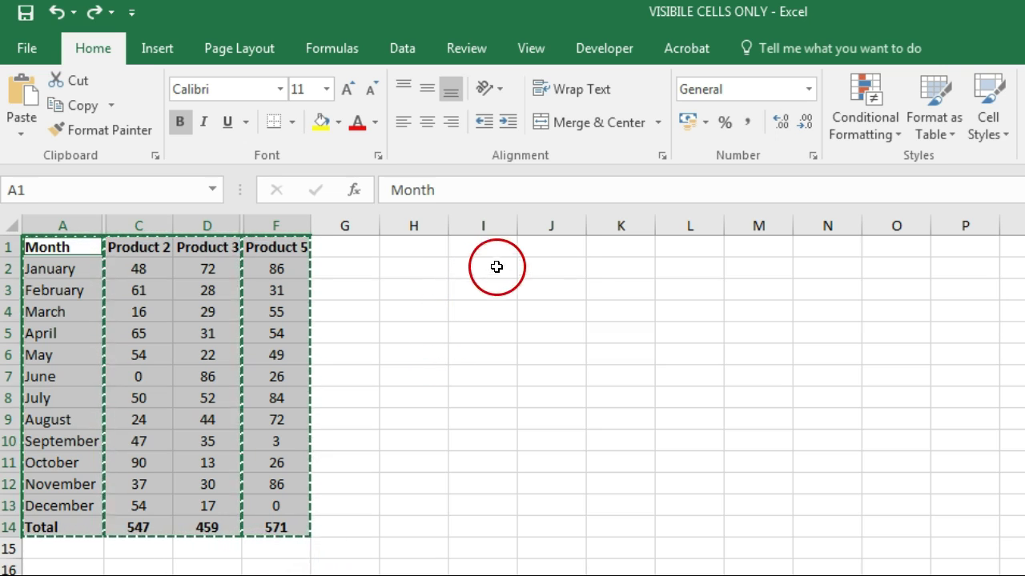
Paste the visible Month, Product 2, 3 and 5 columns starting at J1.
{"action": "left_click", "coordinate": [563, 251]}
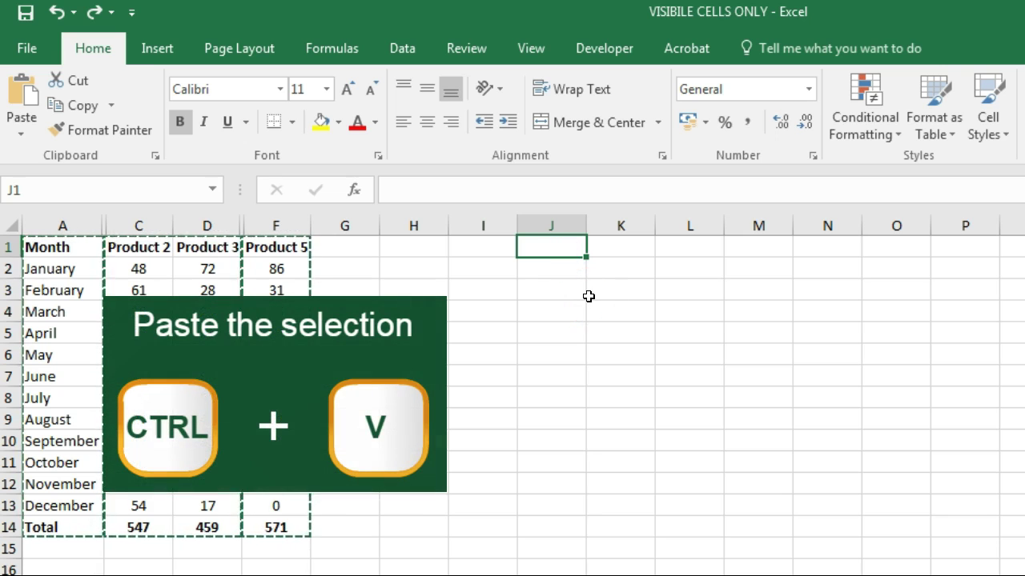
{"action": "key", "text": "ctrl+v"}
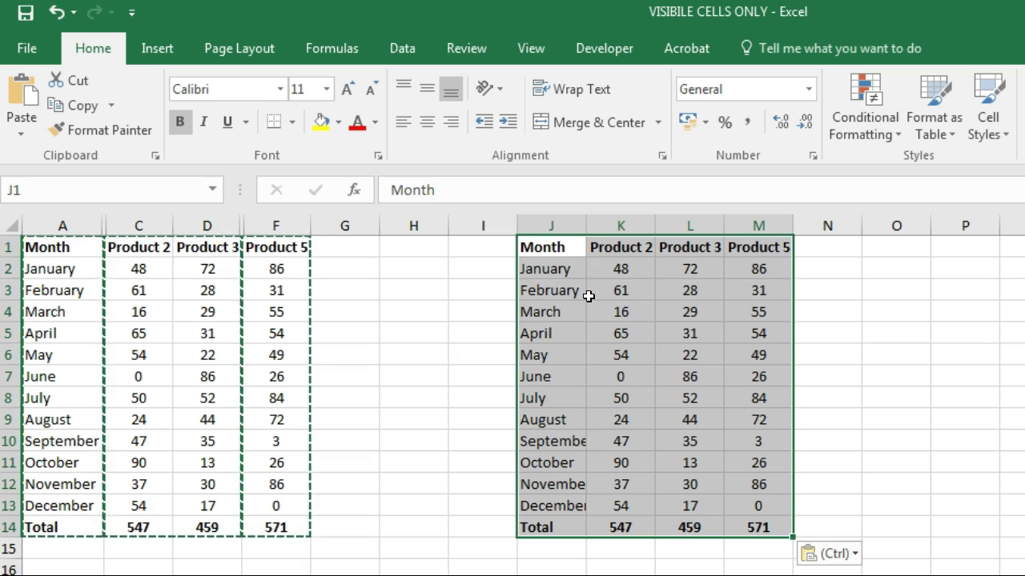
{"action": "left_click", "coordinate": [535, 250]}
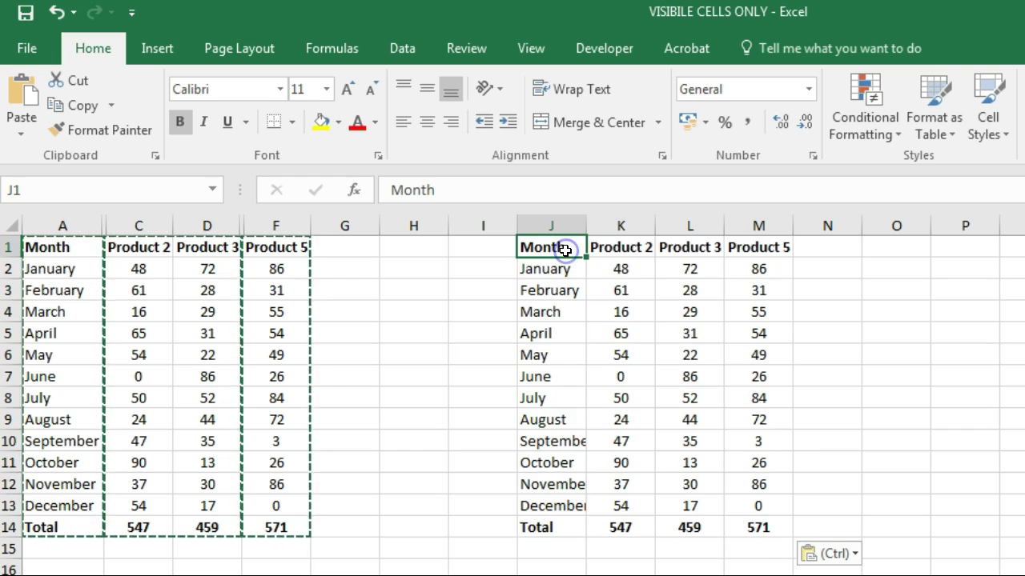
Undo the J1 paste, then recopy A1:F14 using Go To Special's Visible cells only.
{"action": "key", "text": "ctrl+z"}
{"action": "left_click", "coordinate": [48, 245]}
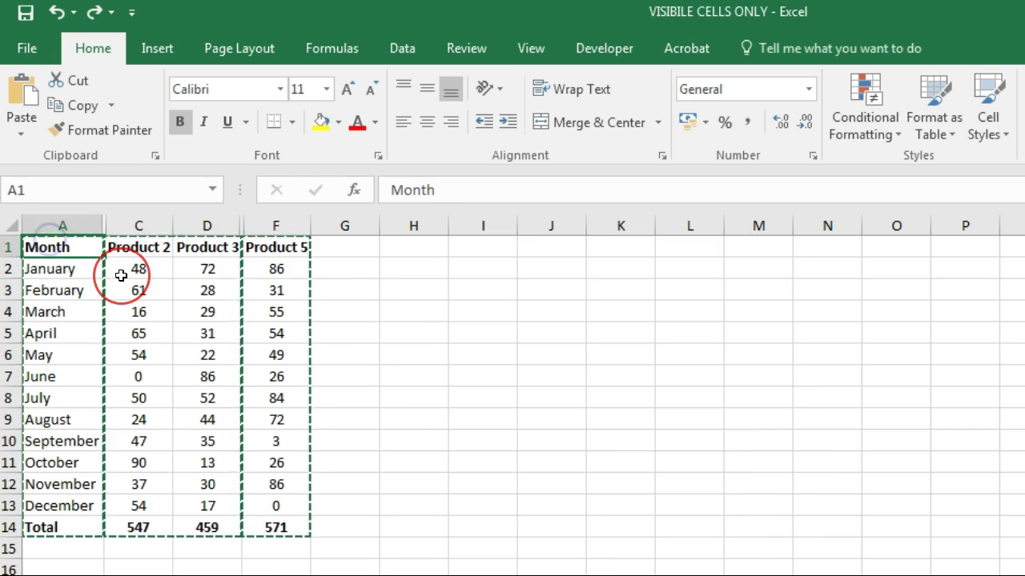
{"action": "key", "text": "Escape"}
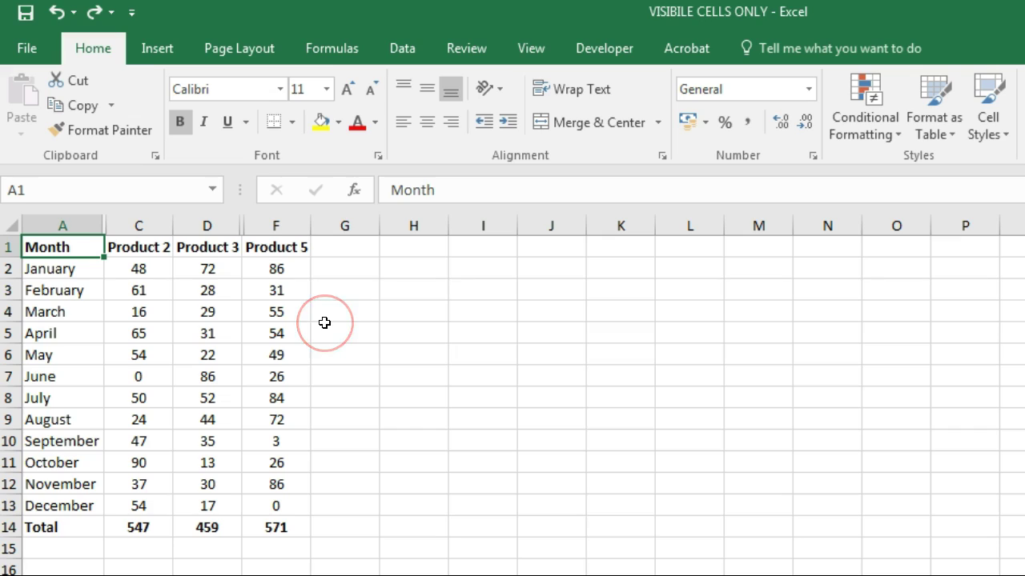
{"action": "key", "text": "ctrl+shift+Down"}
{"action": "key", "text": "ctrl+shift+Right"}
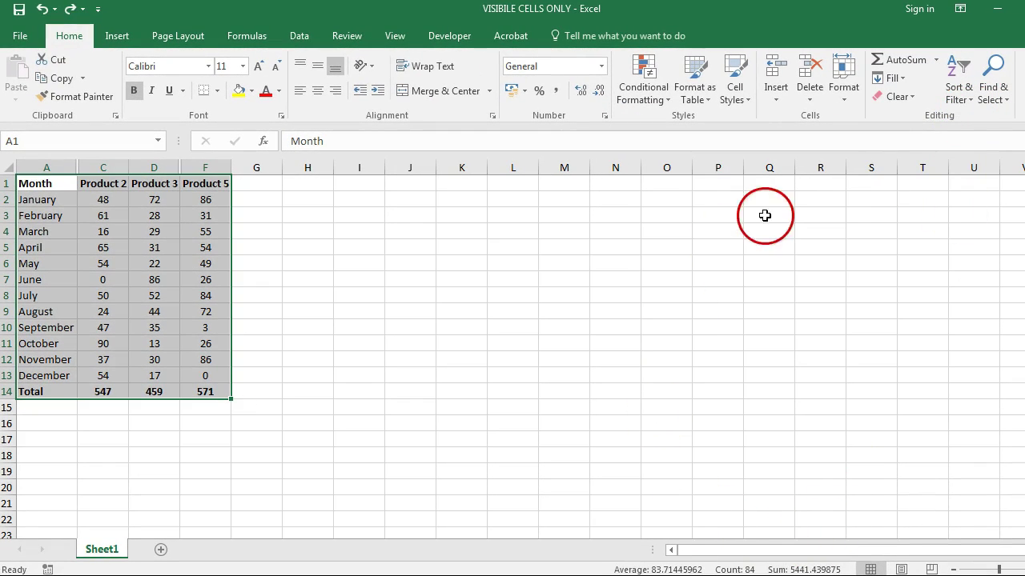
{"action": "left_click", "coordinate": [998, 94]}
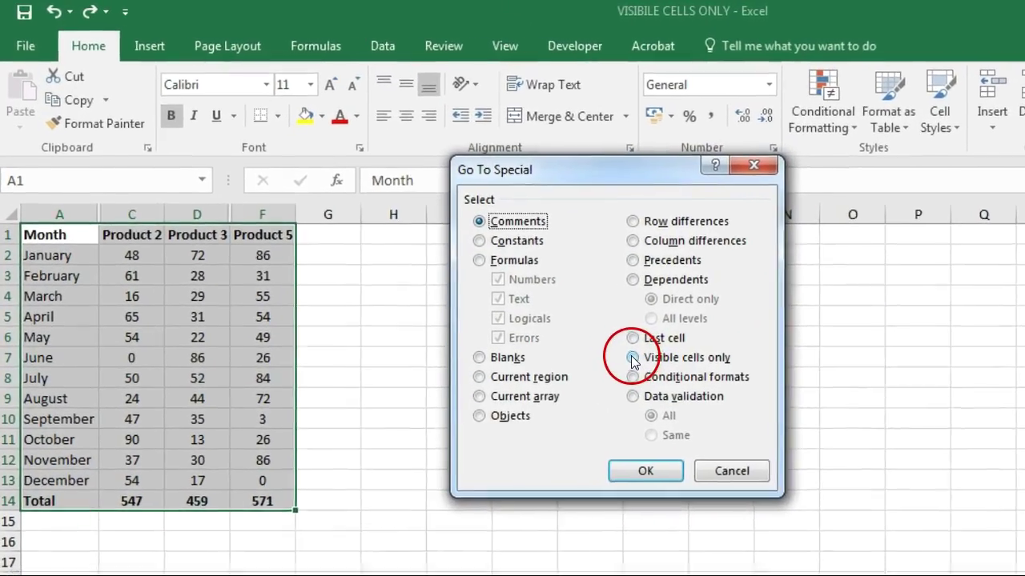
{"action": "left_click", "coordinate": [632, 358]}
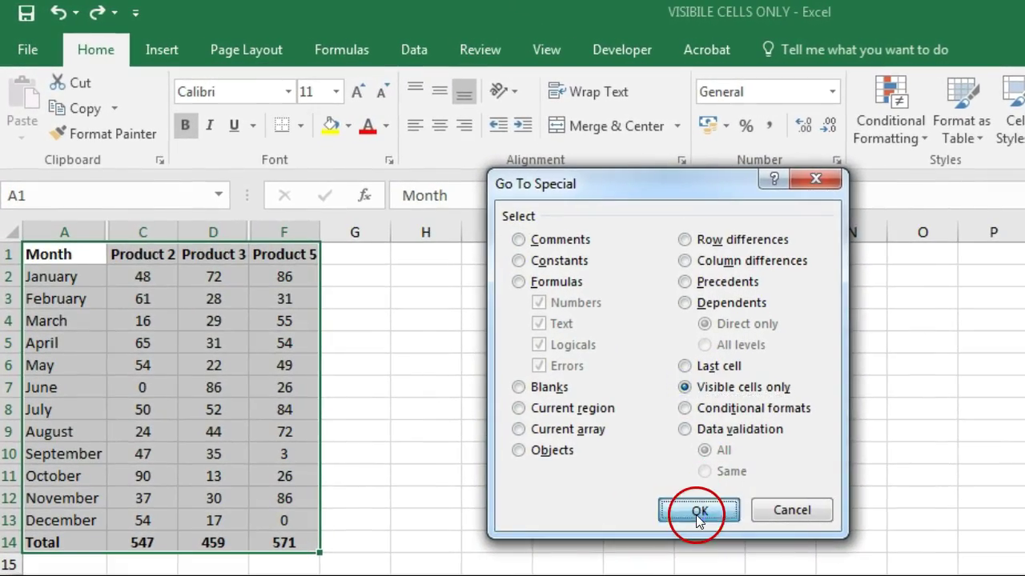
{"action": "left_click", "coordinate": [697, 512]}
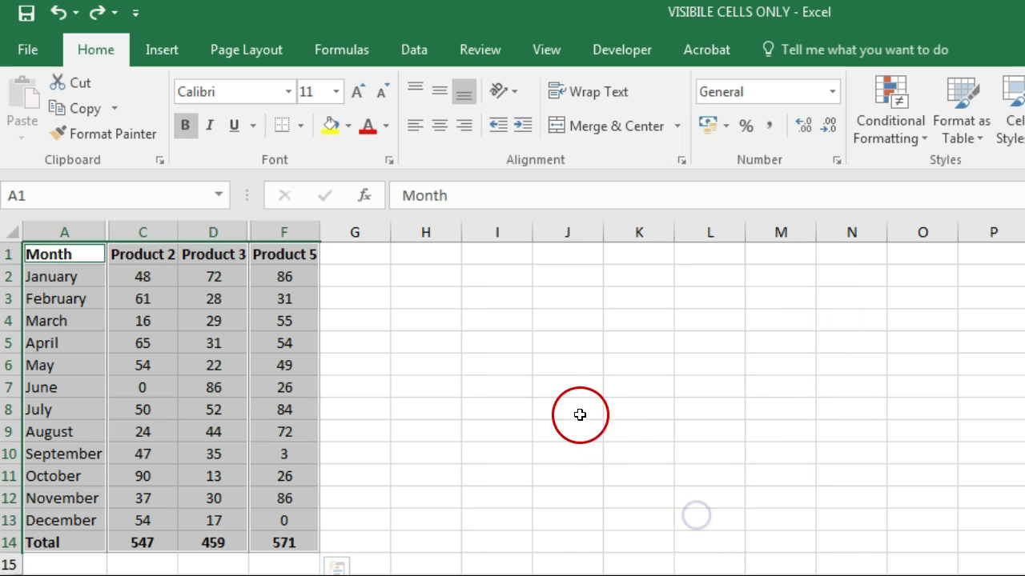
{"action": "key", "text": "ctrl+c"}
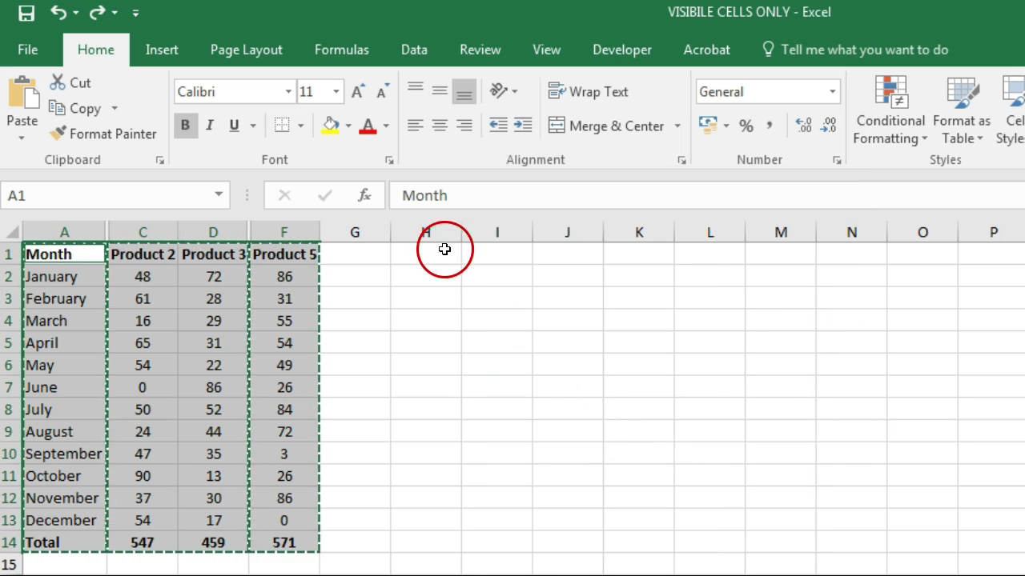
Paste the visible cells at J1 and end copy mode on the original table.
{"action": "left_click", "coordinate": [567, 253]}
{"action": "key", "text": "ctrl+v"}
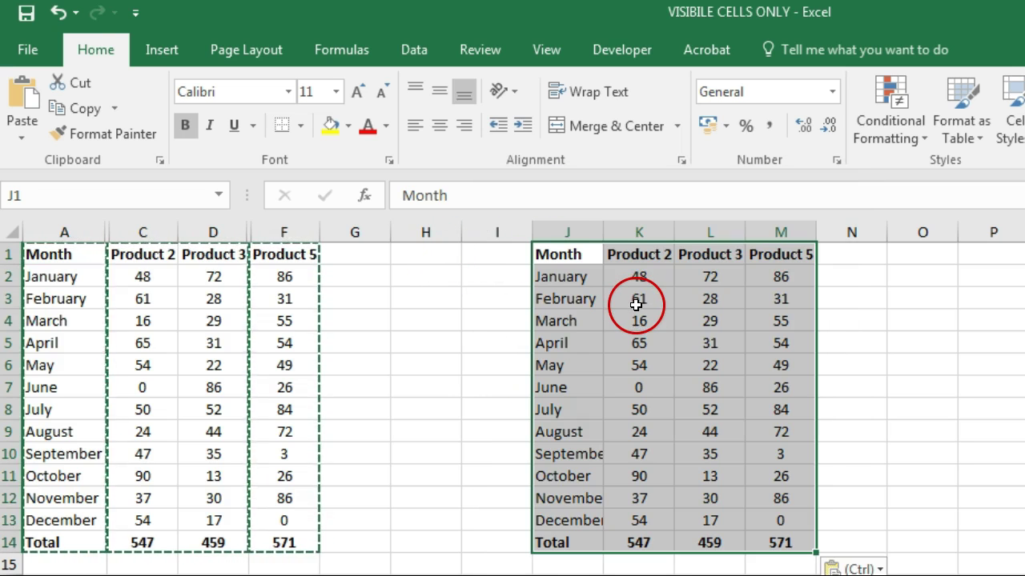
{"action": "left_click", "coordinate": [571, 254]}
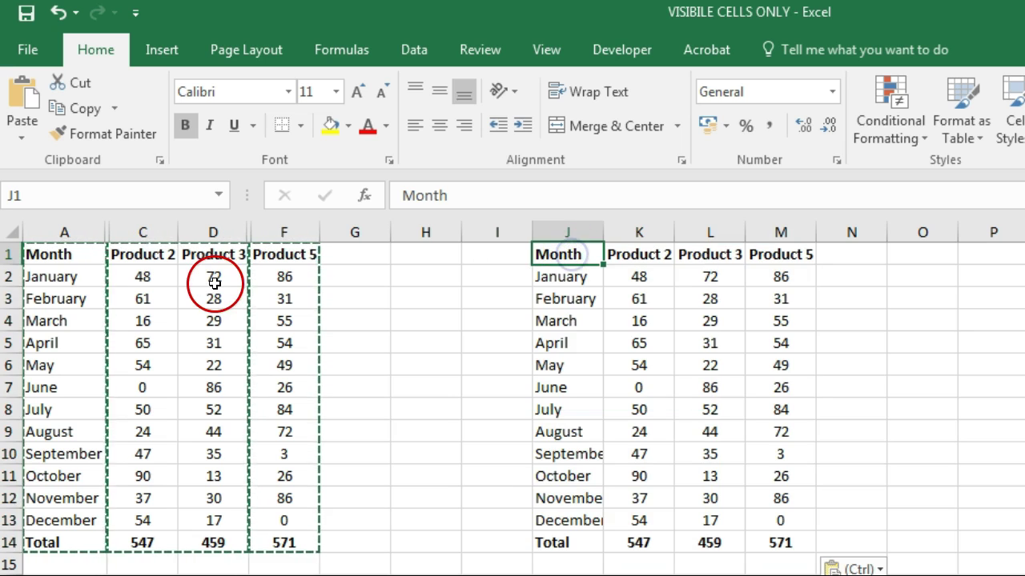
{"action": "left_click", "coordinate": [80, 254]}
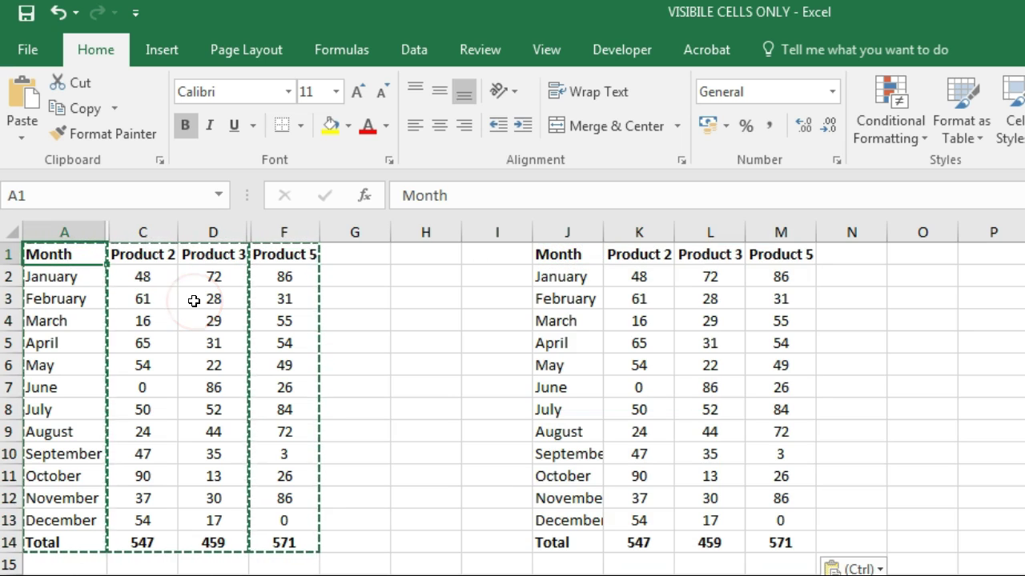
{"action": "key", "text": "Escape"}
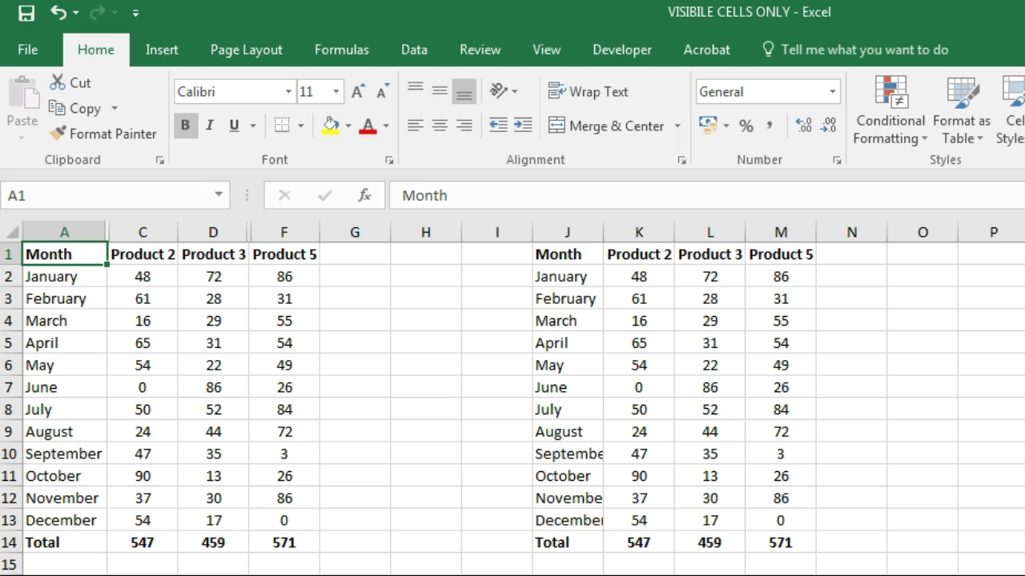